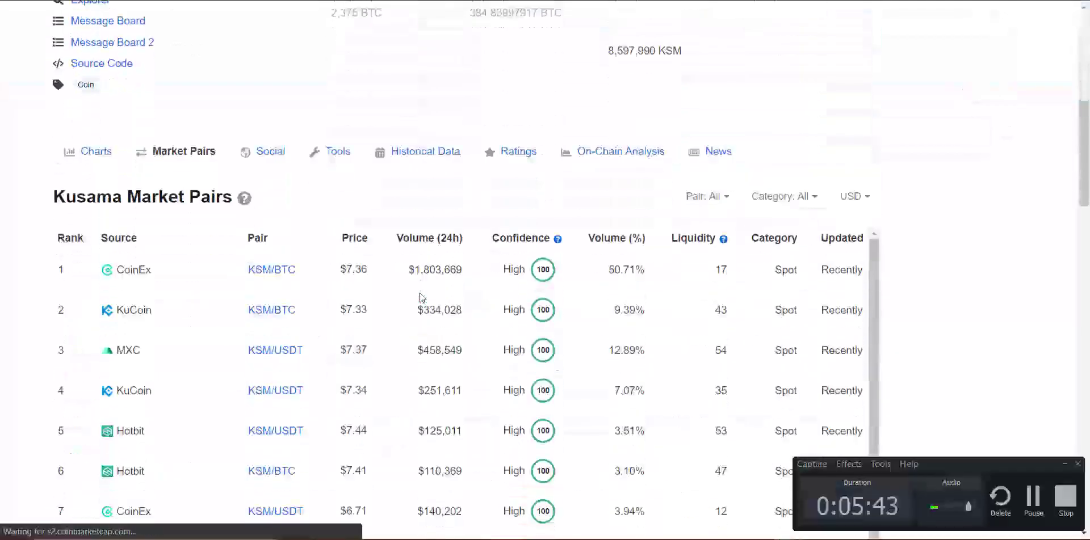
Scroll through CoinMarketCap's Kusama market pairs, such as CoinEx and KuCoin, and back up.
{"action": "scroll", "coordinate": [181, 291], "scroll_direction": "down", "scroll_amount": 4}
{"action": "scroll", "coordinate": [180, 287], "scroll_direction": "up", "scroll_amount": 2}
{"action": "scroll", "coordinate": [181, 286], "scroll_direction": "up", "scroll_amount": 3}
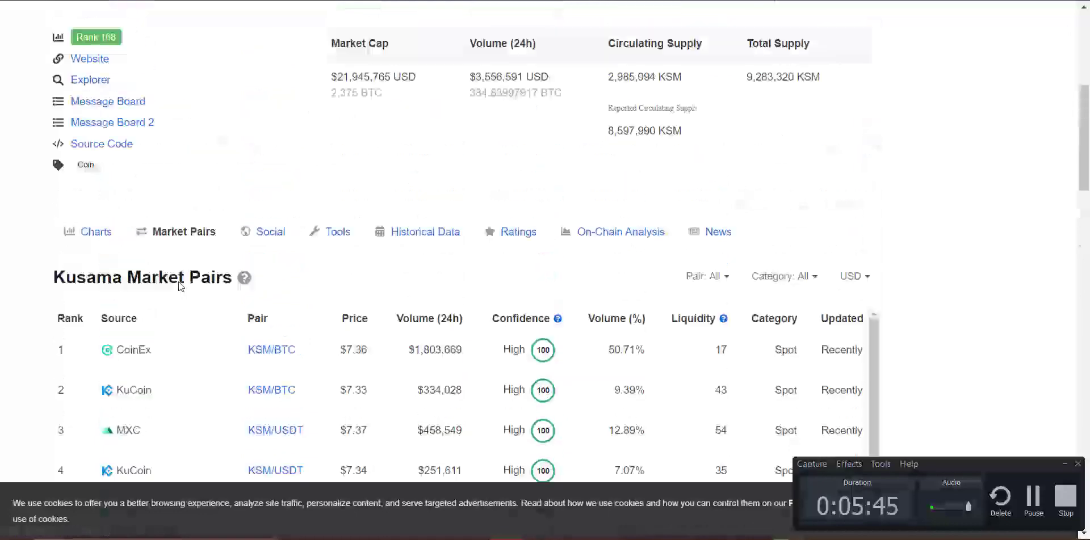
{"action": "scroll", "coordinate": [180, 286], "scroll_direction": "up", "scroll_amount": 6}
{"action": "scroll", "coordinate": [181, 286], "scroll_direction": "down", "scroll_amount": 8}
{"action": "scroll", "coordinate": [178, 285], "scroll_direction": "down", "scroll_amount": 3}
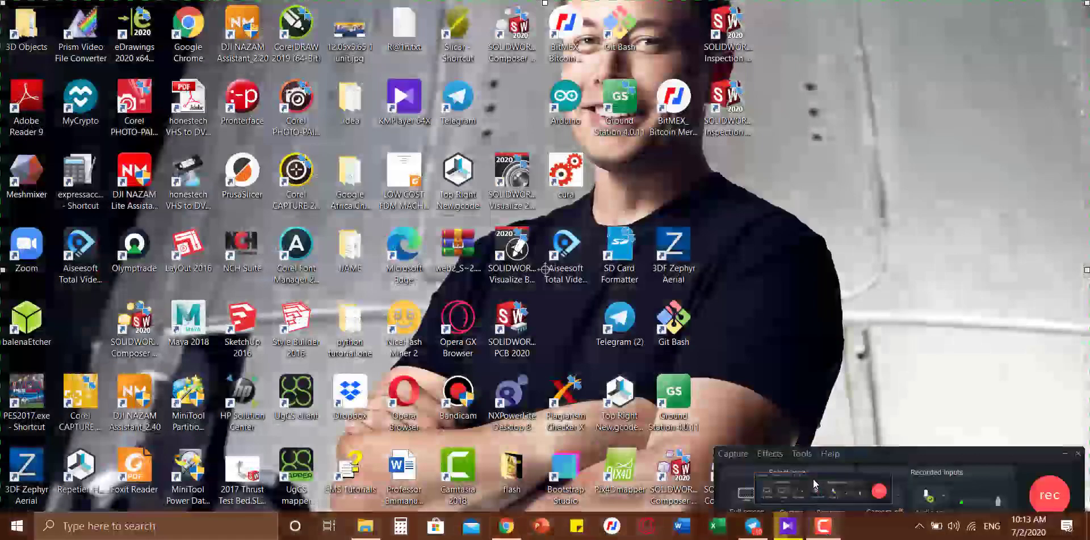
Restore the recorder and bring up the polkadot{.js} extension's Chrome Web Store page.
{"action": "left_click", "coordinate": [820, 489]}
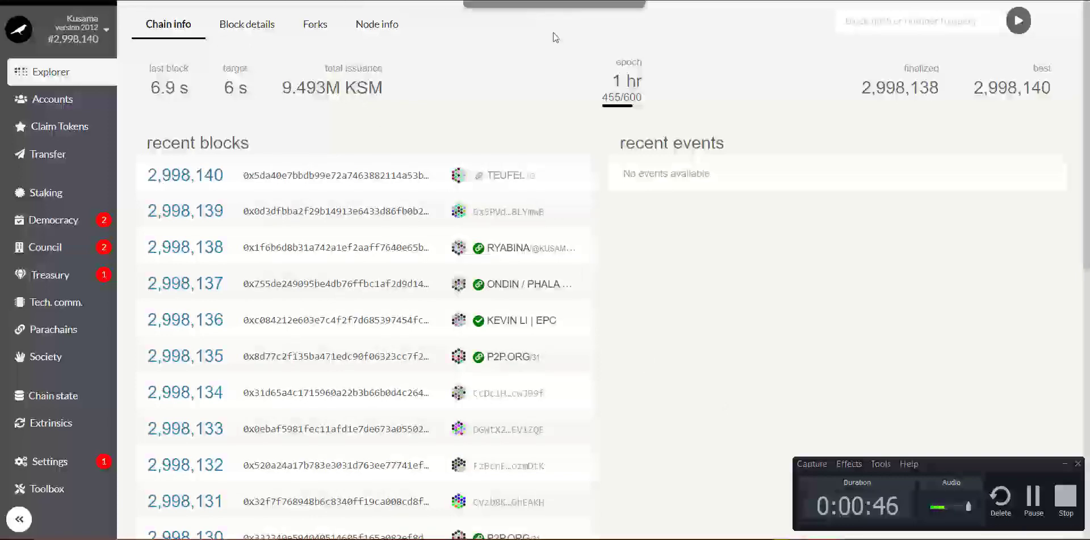
{"action": "key", "text": "ctrl+Tab"}
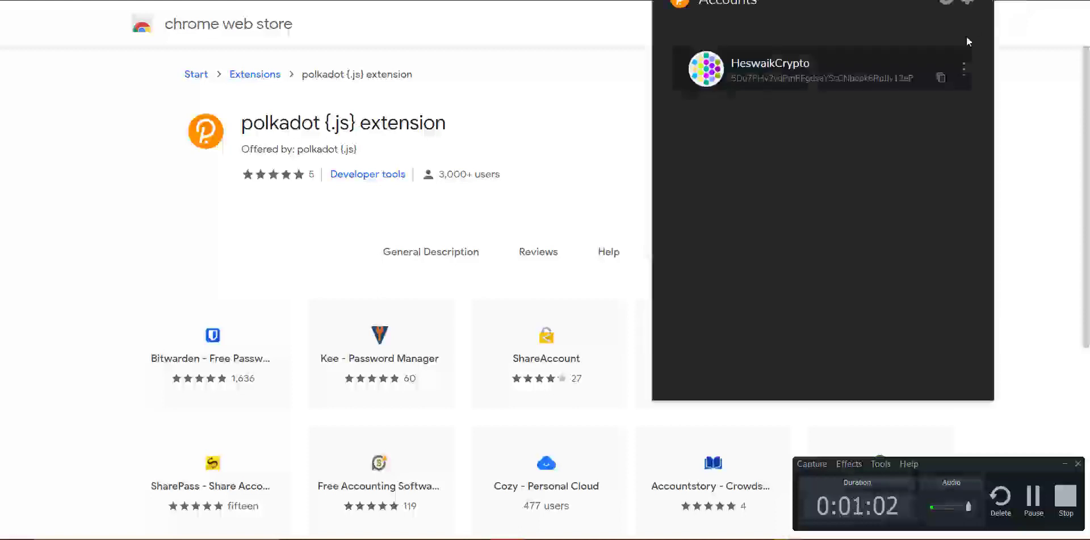
Start a new account with a fresh seed in the extension, confirming the seed is saved.
{"action": "left_click", "coordinate": [946, 3]}
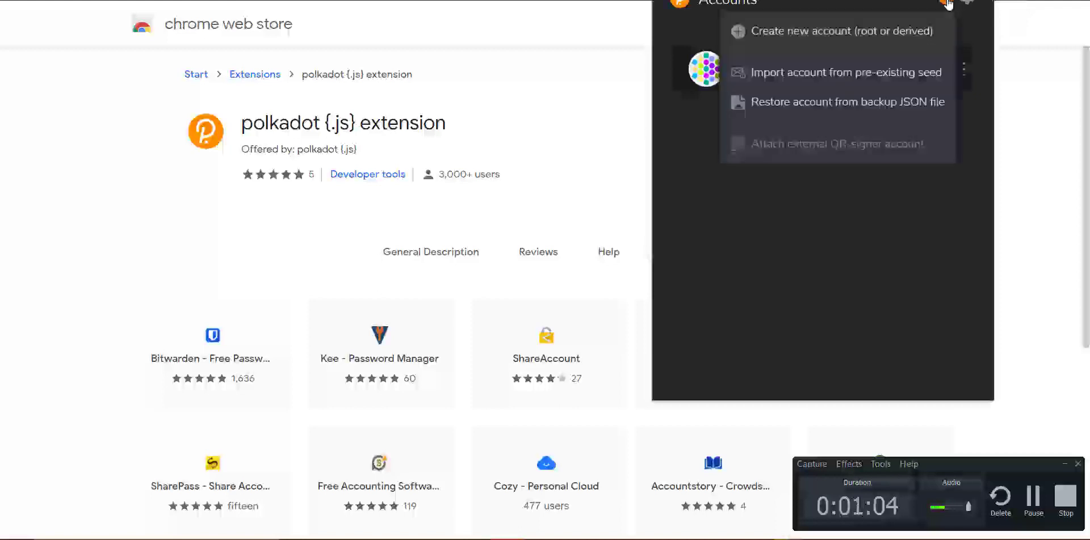
{"action": "left_click", "coordinate": [811, 33]}
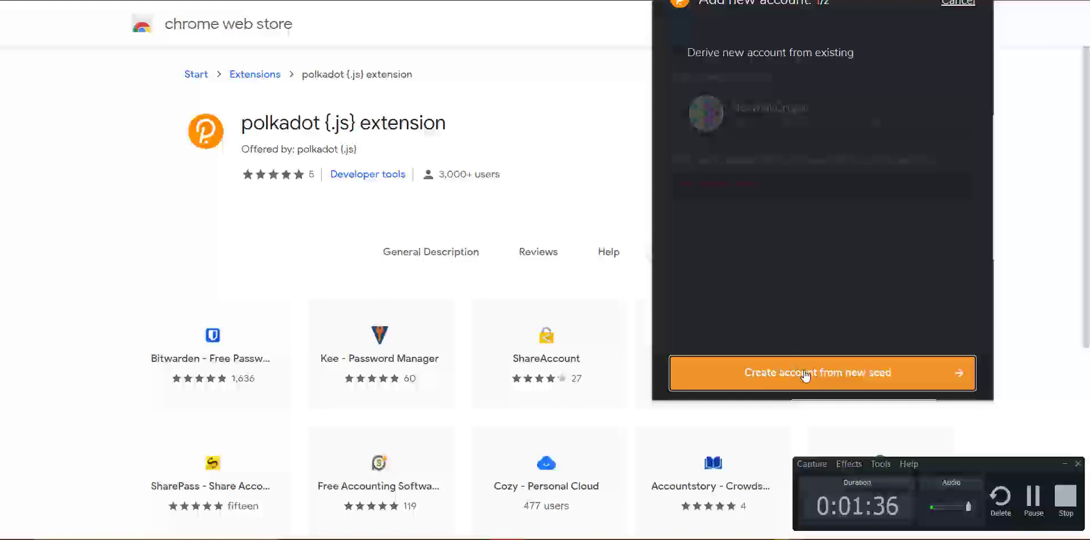
{"action": "left_click", "coordinate": [805, 376]}
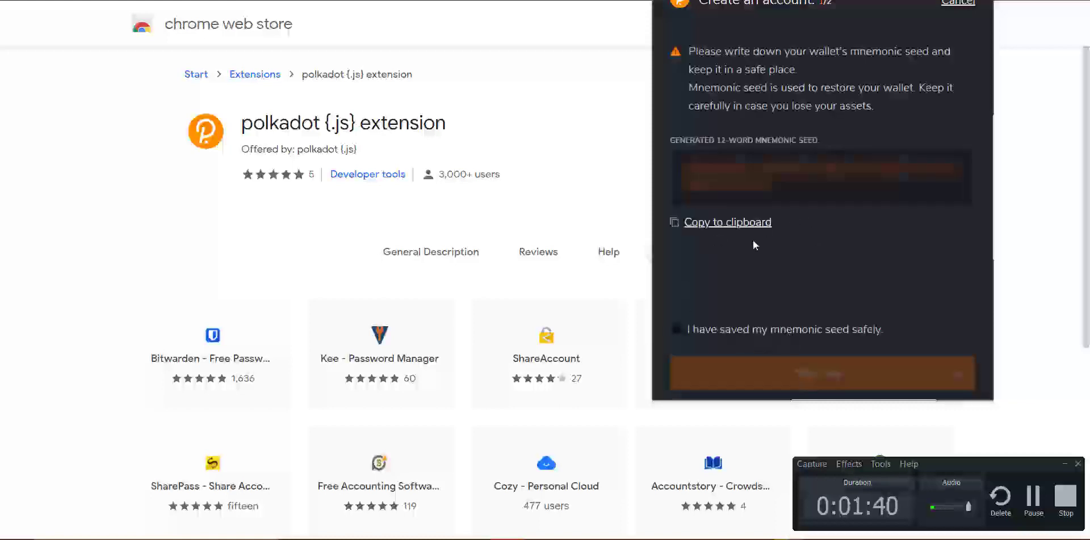
{"action": "left_click", "coordinate": [704, 329]}
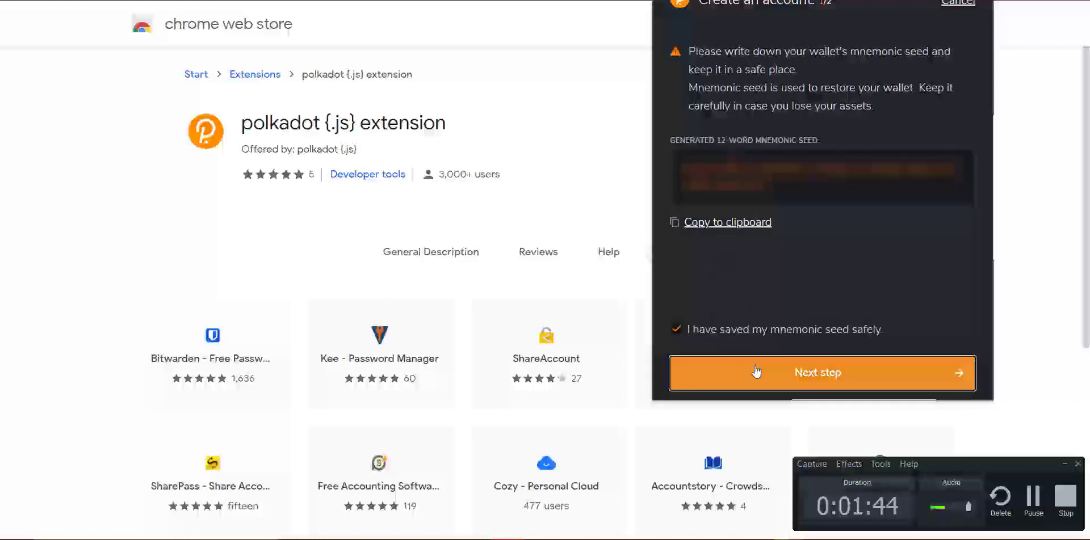
{"action": "left_click", "coordinate": [755, 372]}
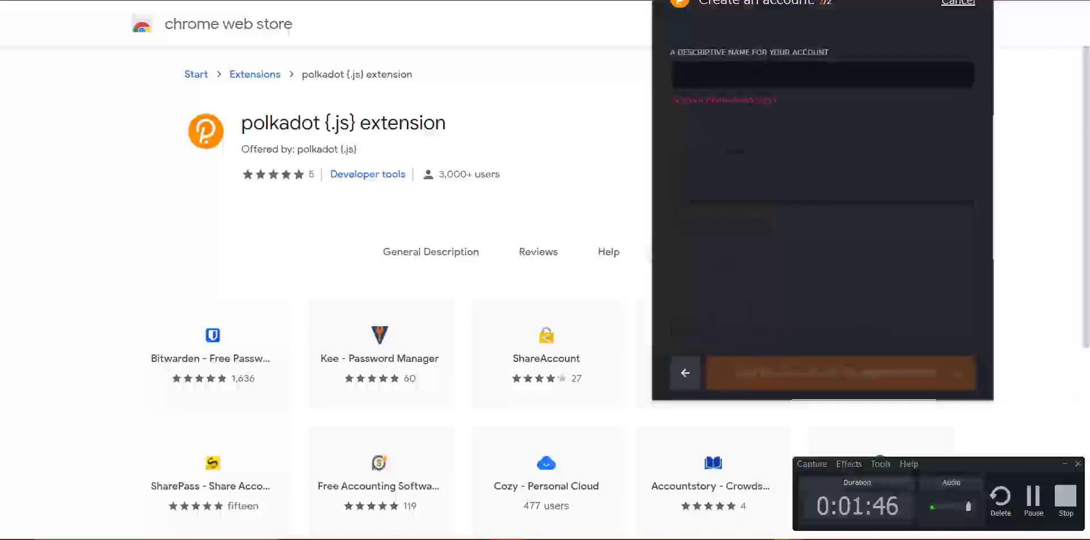
Name the account 'sdjnk', then cancel creation and close the extension popup.
{"action": "type", "text": "sdjnk"}
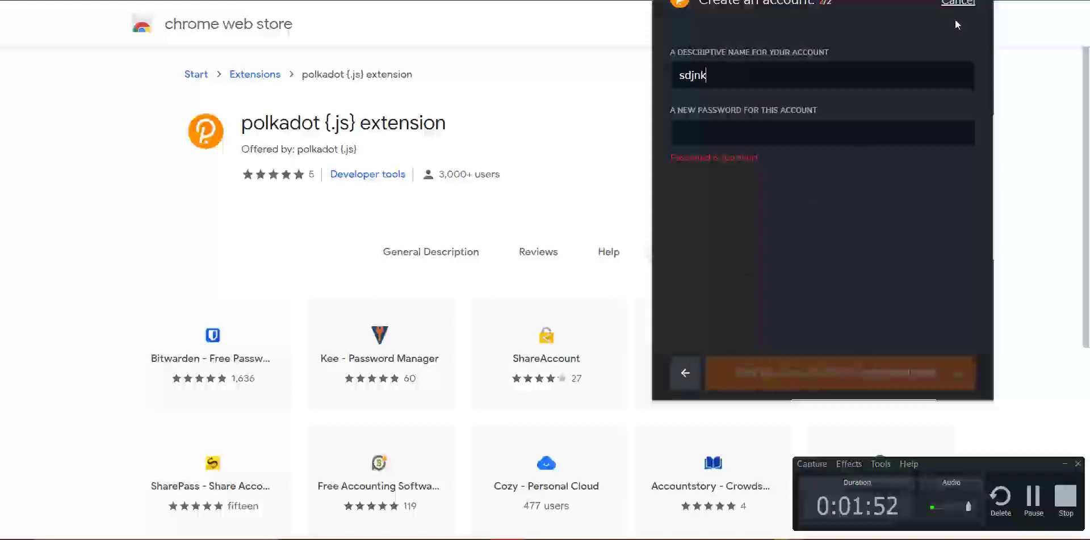
{"action": "left_click", "coordinate": [955, 4]}
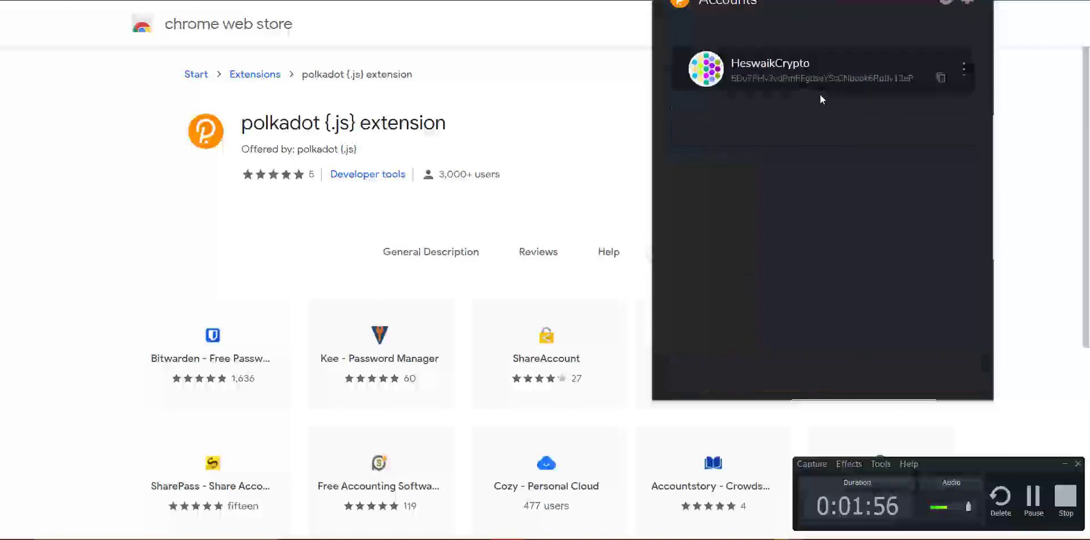
{"action": "left_click", "coordinate": [589, 106]}
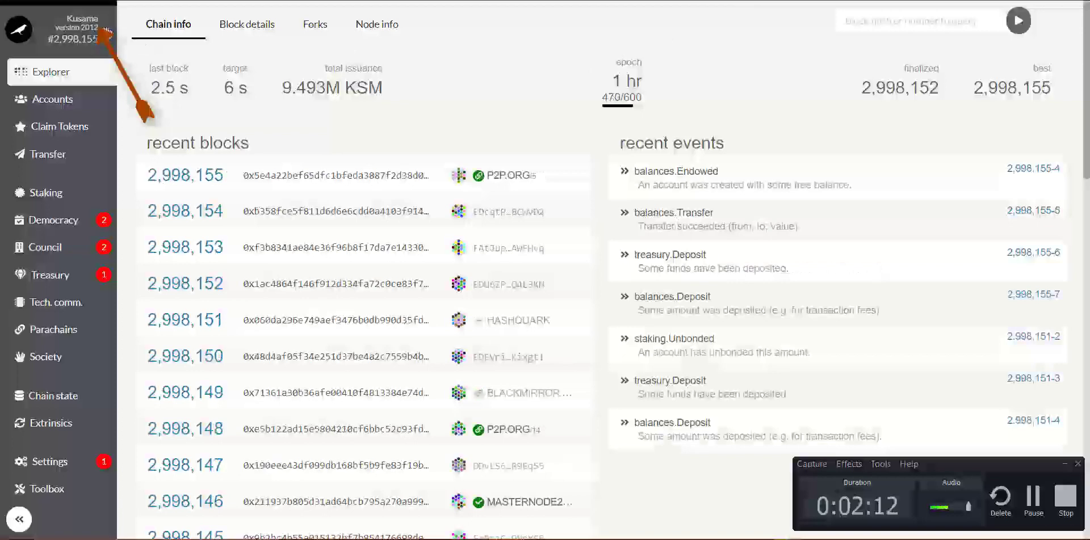
{"action": "left_click", "coordinate": [107, 30]}
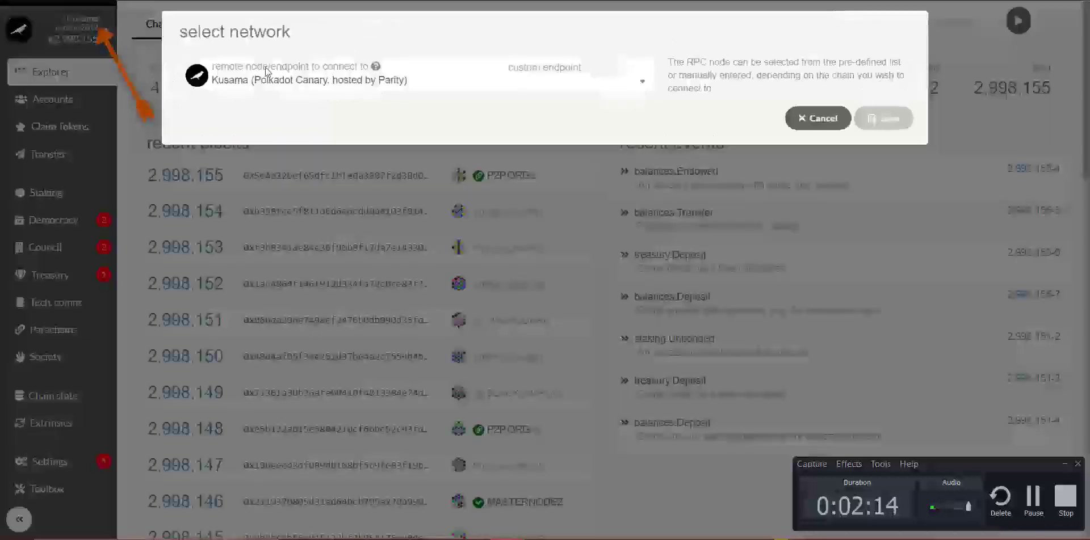
{"action": "left_click", "coordinate": [514, 81]}
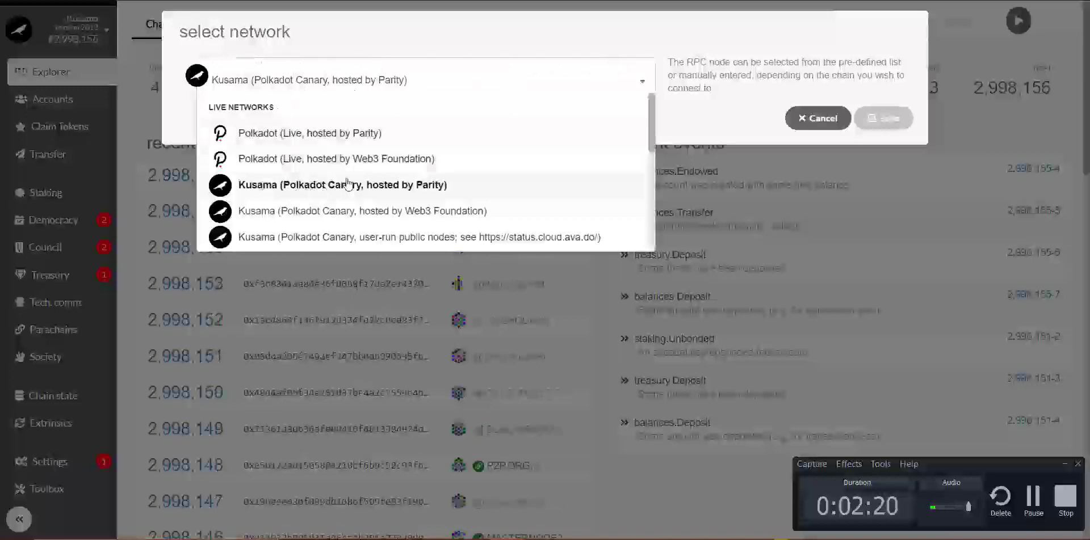
{"action": "left_click", "coordinate": [699, 131]}
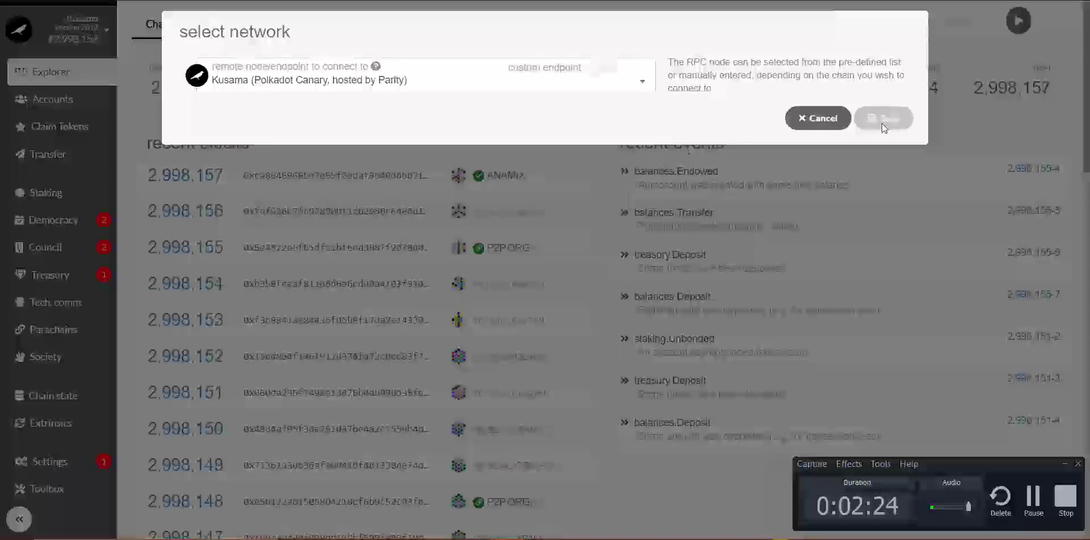
{"action": "left_click", "coordinate": [816, 119]}
{"action": "mouse_move", "coordinate": [784, 536]}
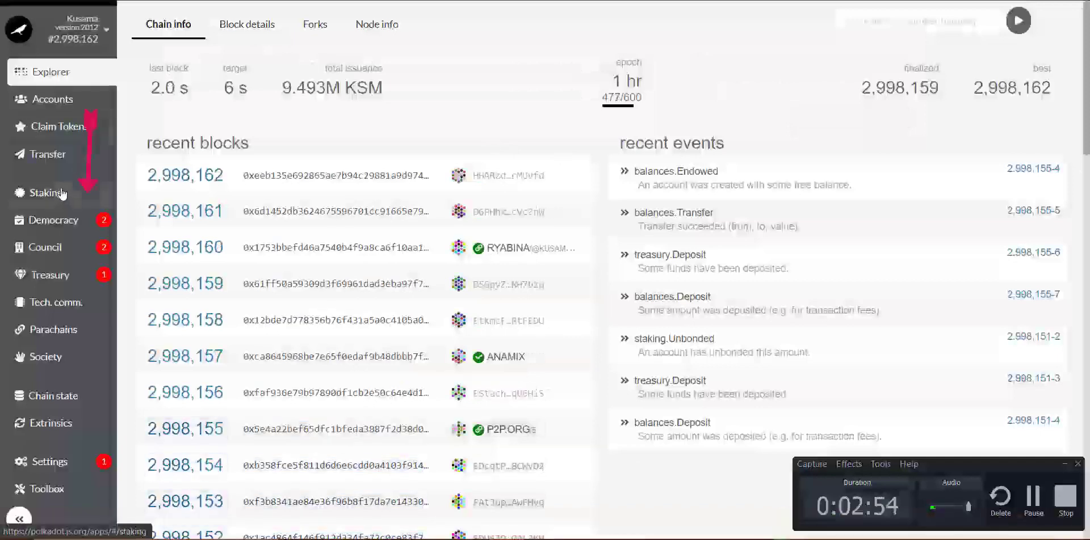
Go to Staking account actions and start bonding funds as a new stash.
{"action": "left_click", "coordinate": [62, 194]}
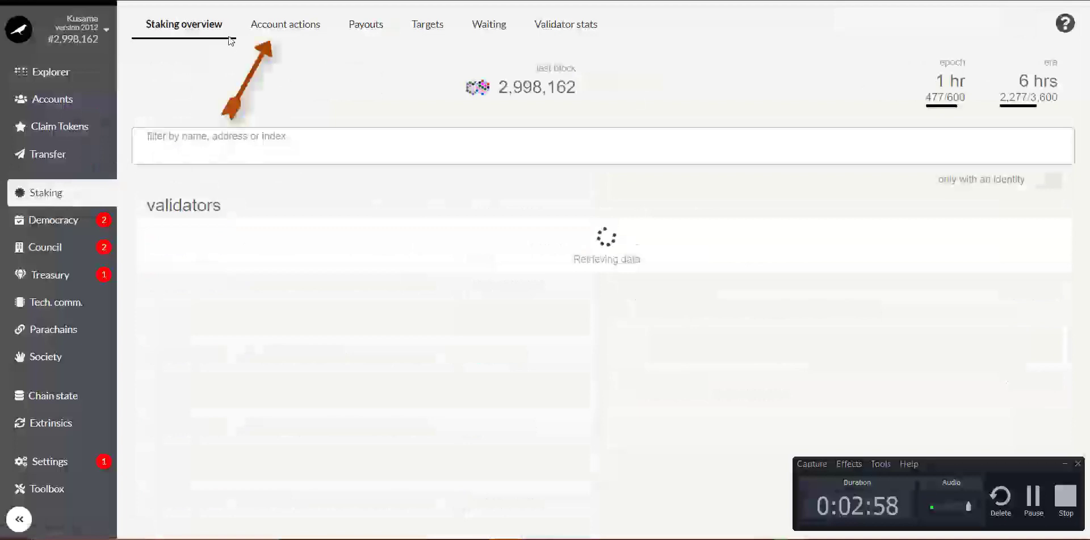
{"action": "left_click", "coordinate": [288, 27]}
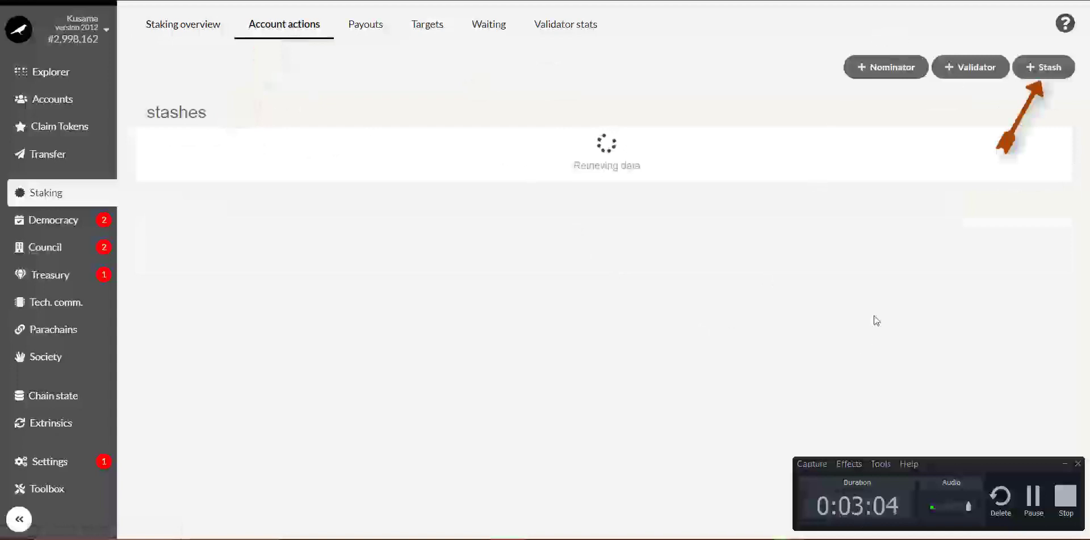
{"action": "left_click", "coordinate": [1048, 67]}
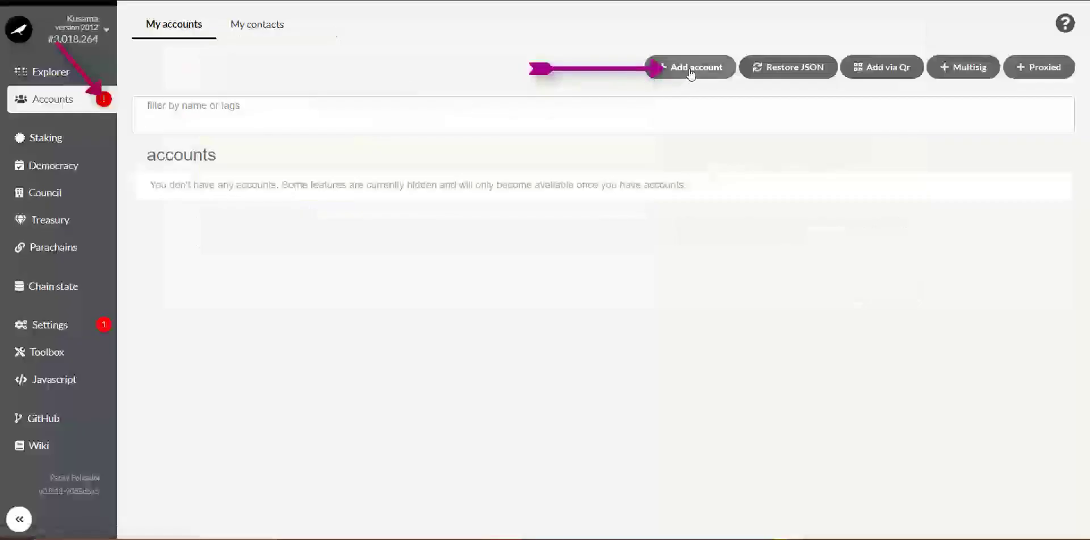
Begin adding the account from seed and enter the account password in both password fields.
{"action": "left_click", "coordinate": [658, 69]}
{"action": "type", "text": "HeswaikKSM wallet"}
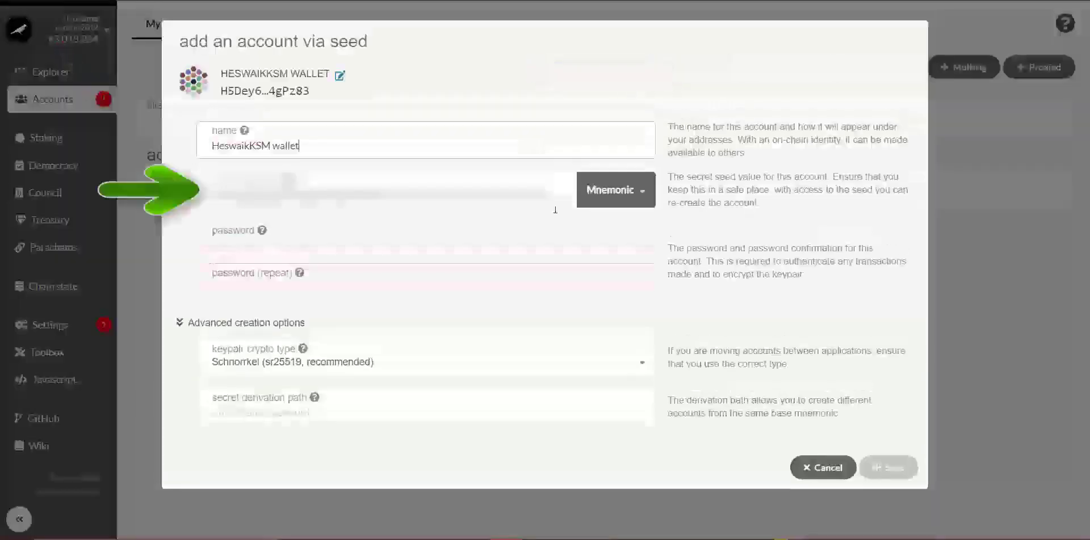
{"action": "left_click", "coordinate": [471, 234]}
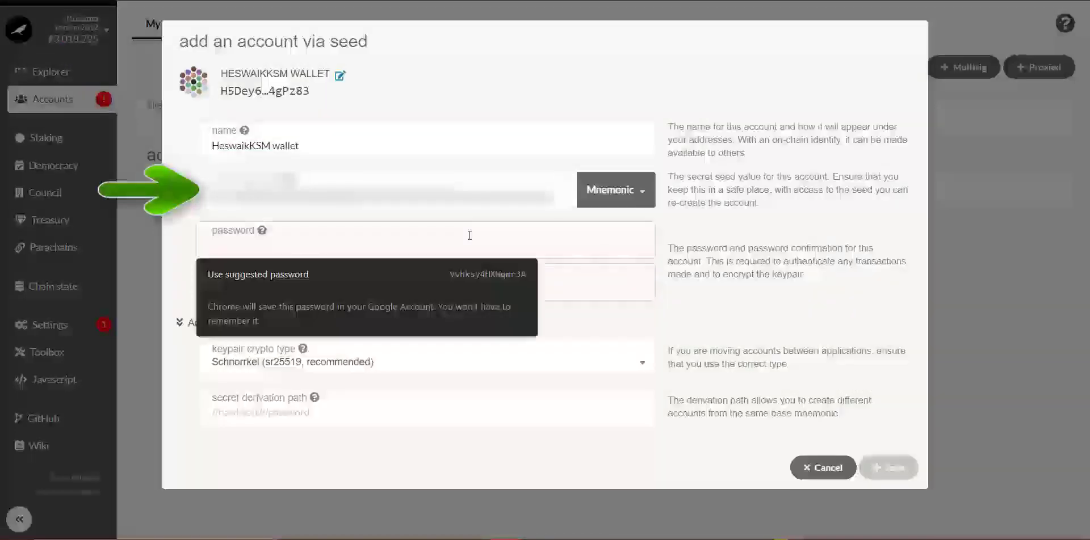
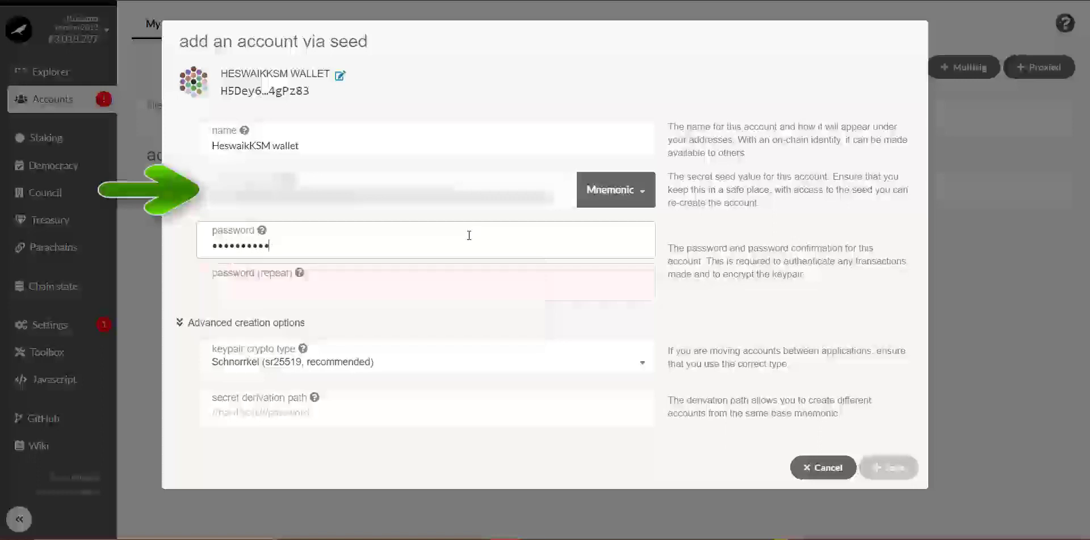
{"action": "key", "text": "ctrl+a"}
{"action": "key", "text": "BackSpace"}
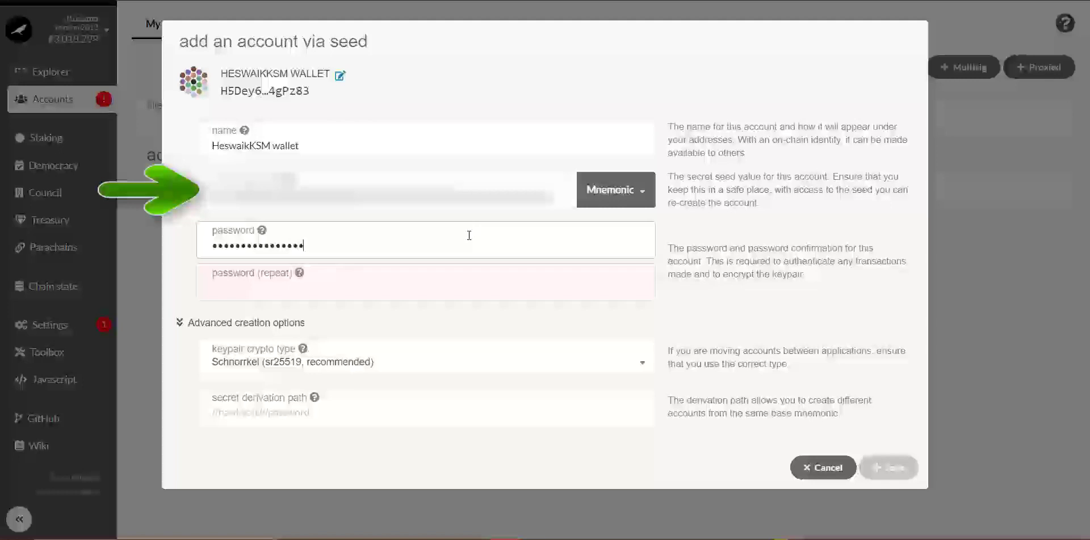
{"action": "key", "text": "Tab"}
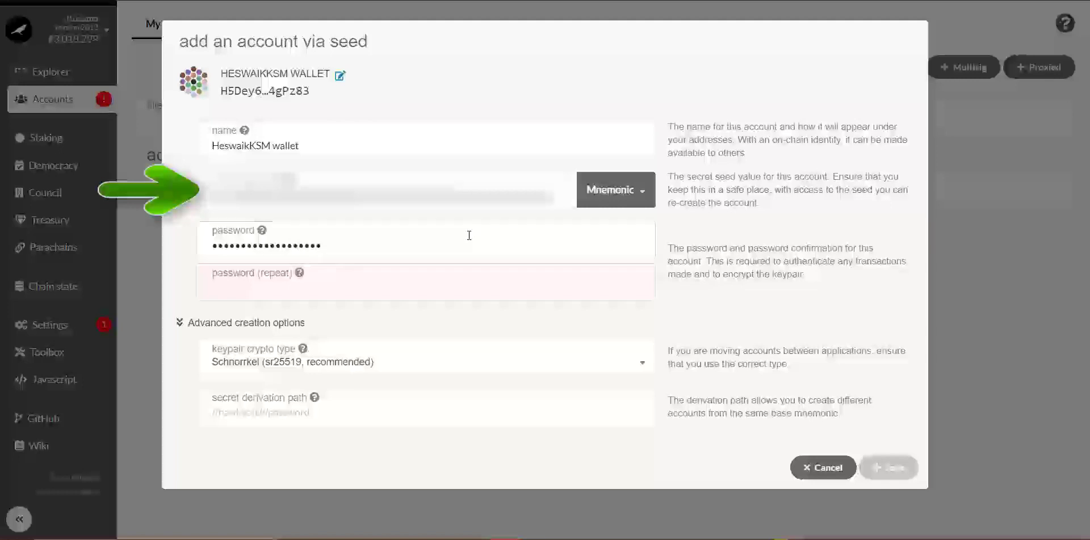
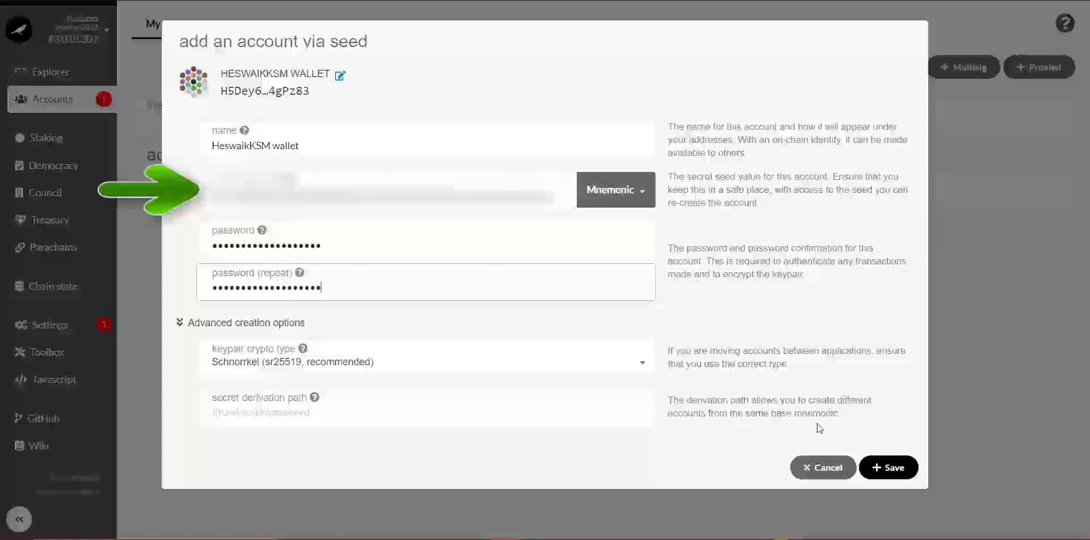
Save the HESWAIKKSM WALLET account and download its JSON backup.
{"action": "left_click", "coordinate": [886, 475]}
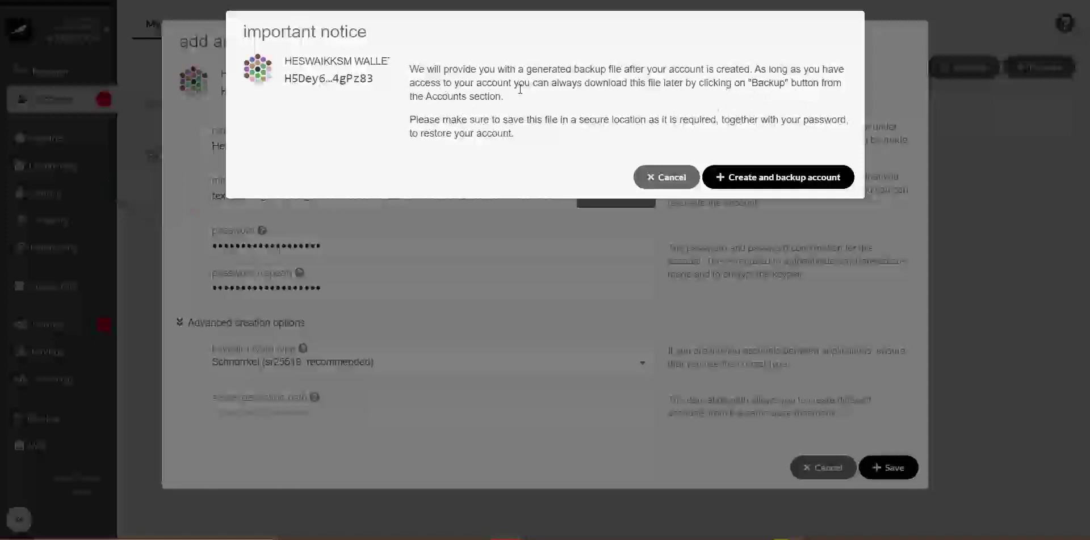
{"action": "left_click", "coordinate": [734, 181]}
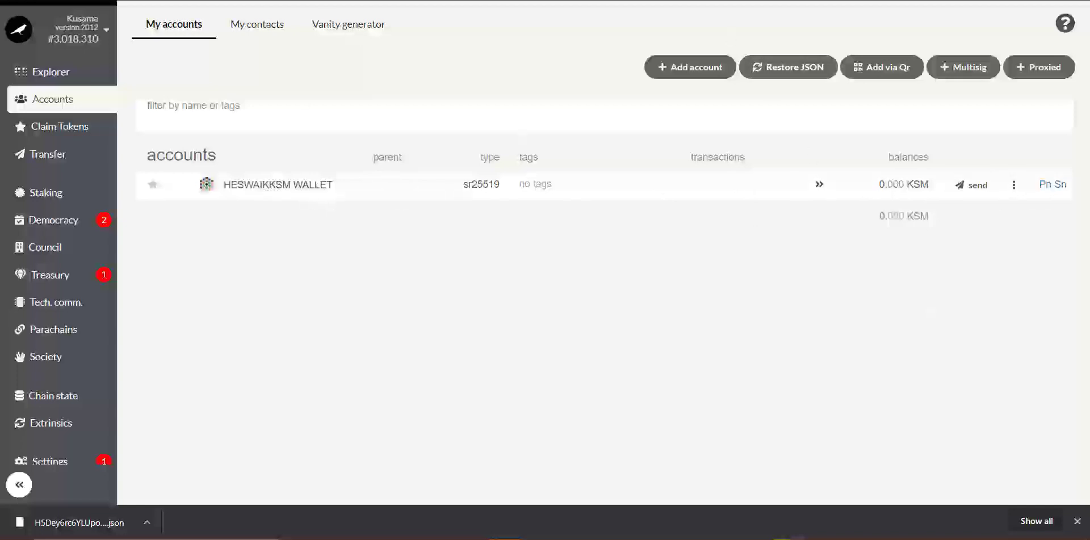
Follow the Polkawallet link in the Polkadot Wiki's 'Using Polkawallet' section.
{"action": "key", "text": "ctrl+Tab"}
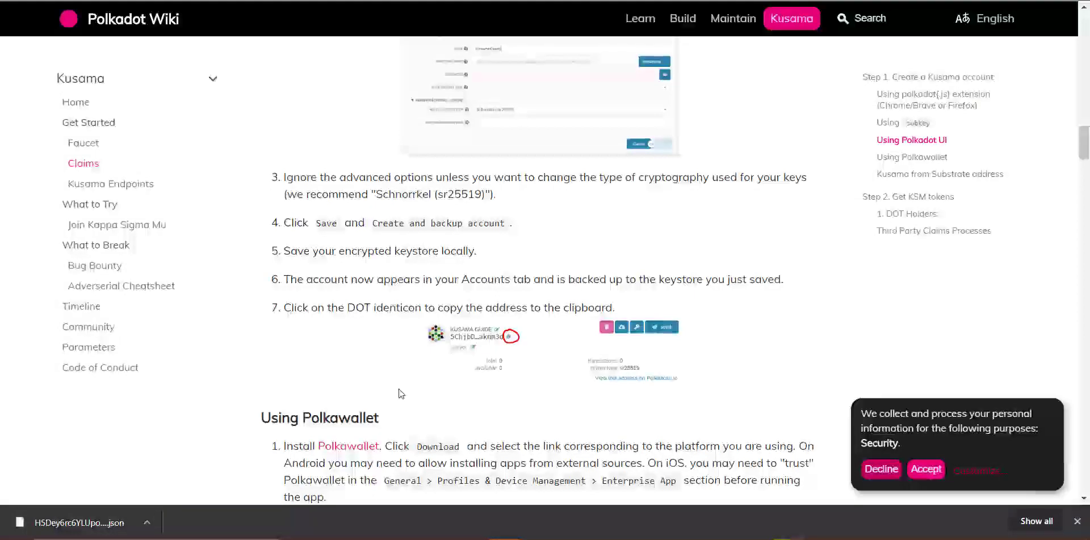
{"action": "scroll", "coordinate": [401, 394], "scroll_direction": "down", "scroll_amount": 5}
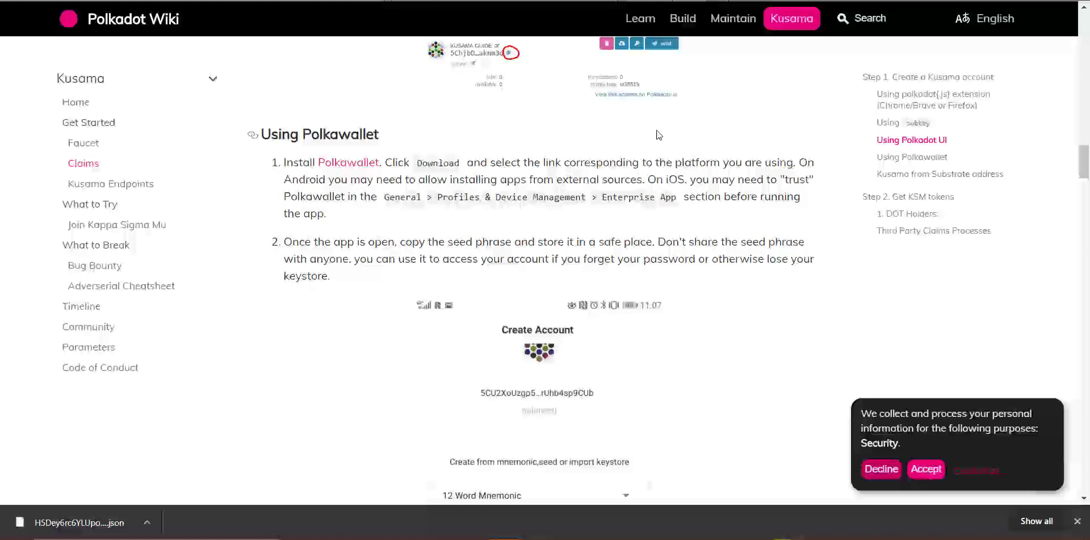
{"action": "left_click", "coordinate": [348, 162]}
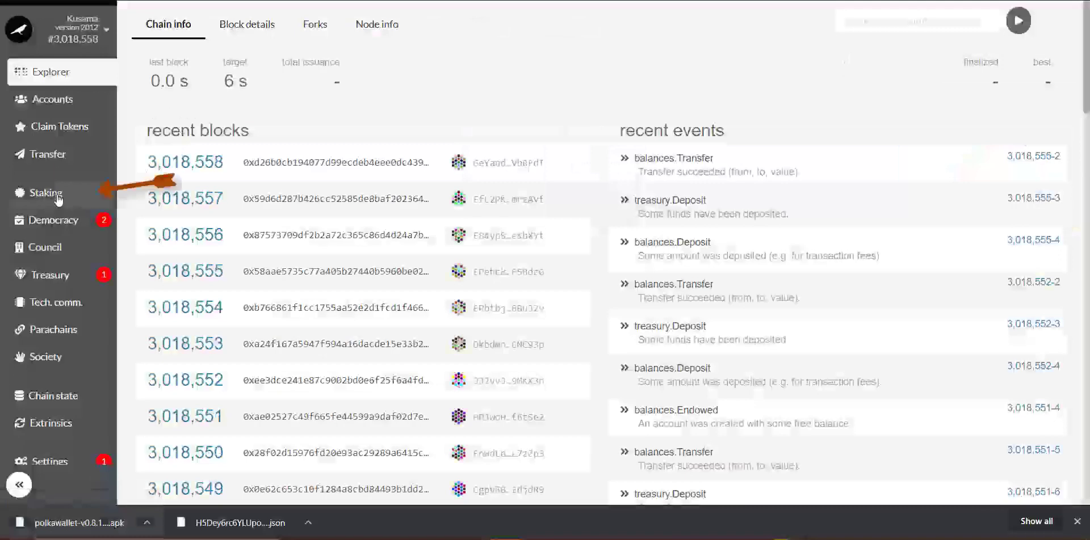
Bond 7 KSM from HESWAIKKSM WALLET as stash and controller, signing with the account password.
{"action": "left_click", "coordinate": [59, 197]}
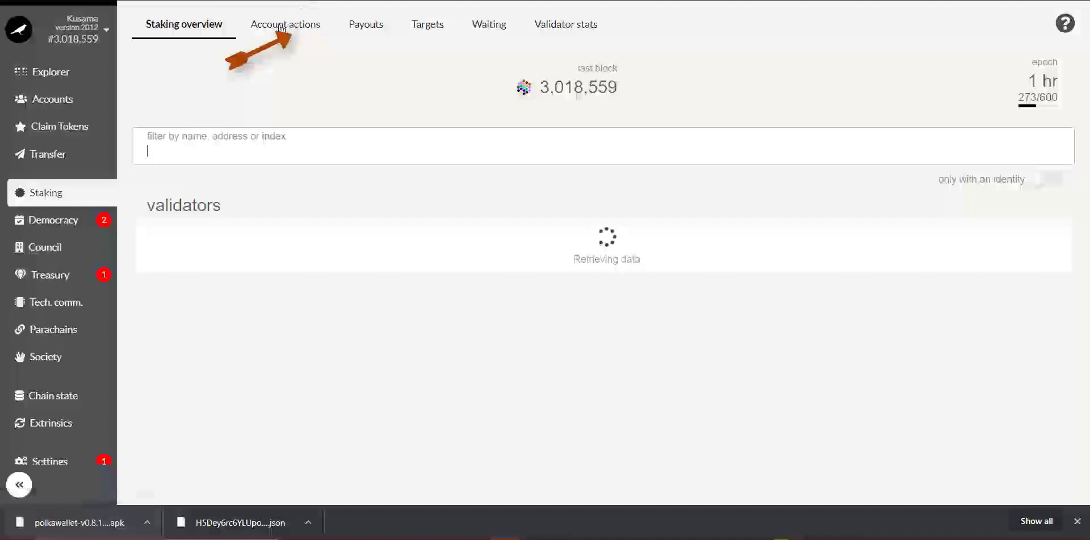
{"action": "left_click", "coordinate": [276, 25]}
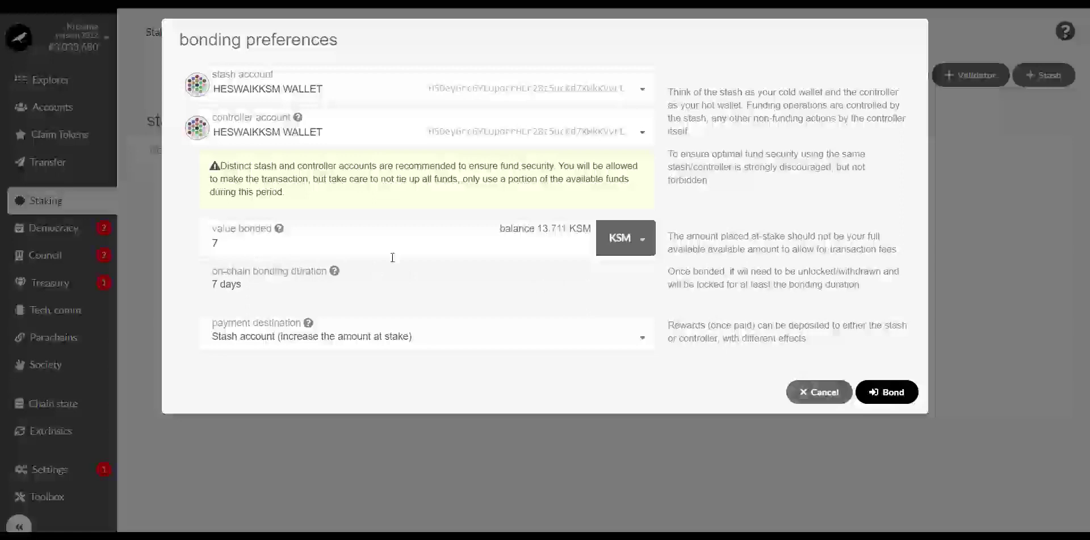
{"action": "left_click", "coordinate": [899, 396]}
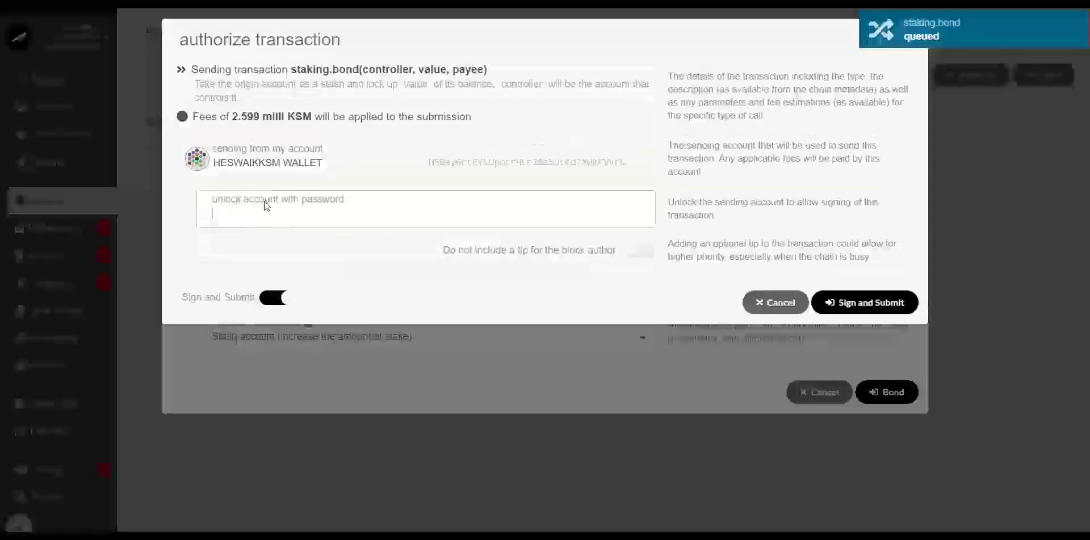
{"action": "type", "text": "•••"}
{"action": "key", "text": "BackSpace"}
{"action": "key", "text": "BackSpace"}
{"action": "type", "text": "••••••"}
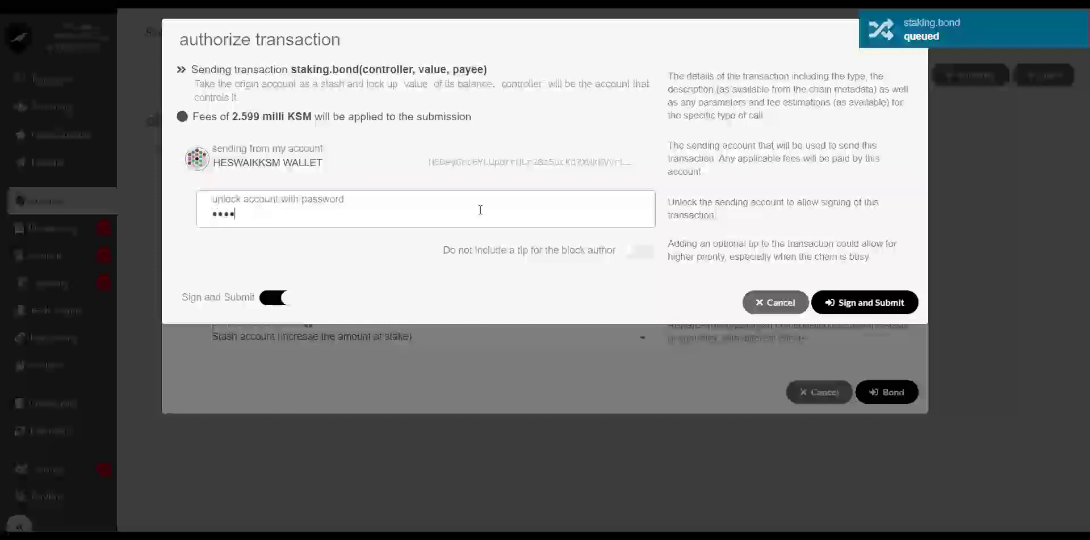
{"action": "type", "text": "•••••"}
{"action": "type", "text": "••••••••"}
{"action": "left_click", "coordinate": [851, 305]}
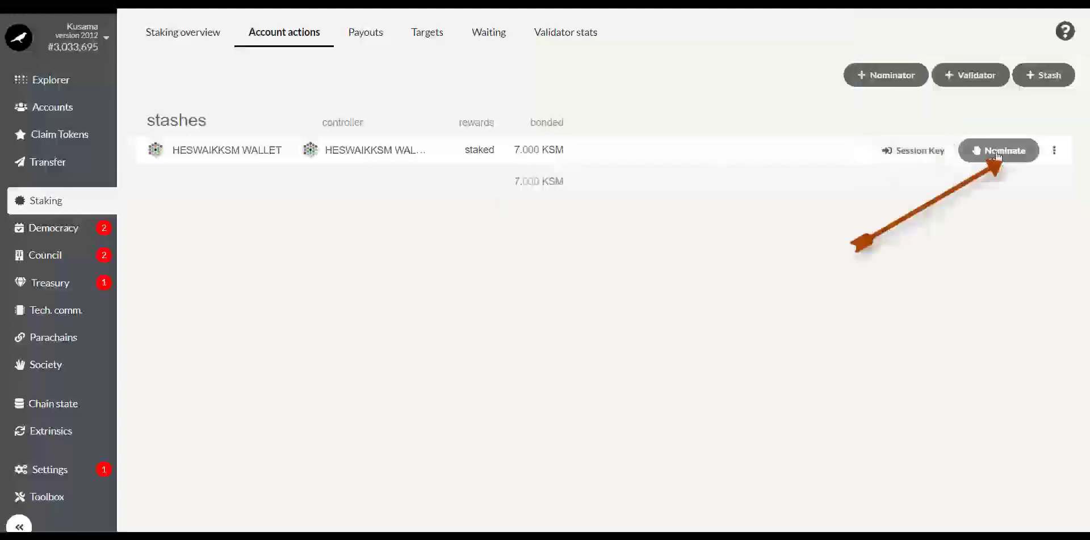
Nominate the 16 automatically selected validators for HESWAIKKSM WALLET and sign the transaction.
{"action": "left_click", "coordinate": [1054, 151]}
{"action": "left_click", "coordinate": [1000, 154]}
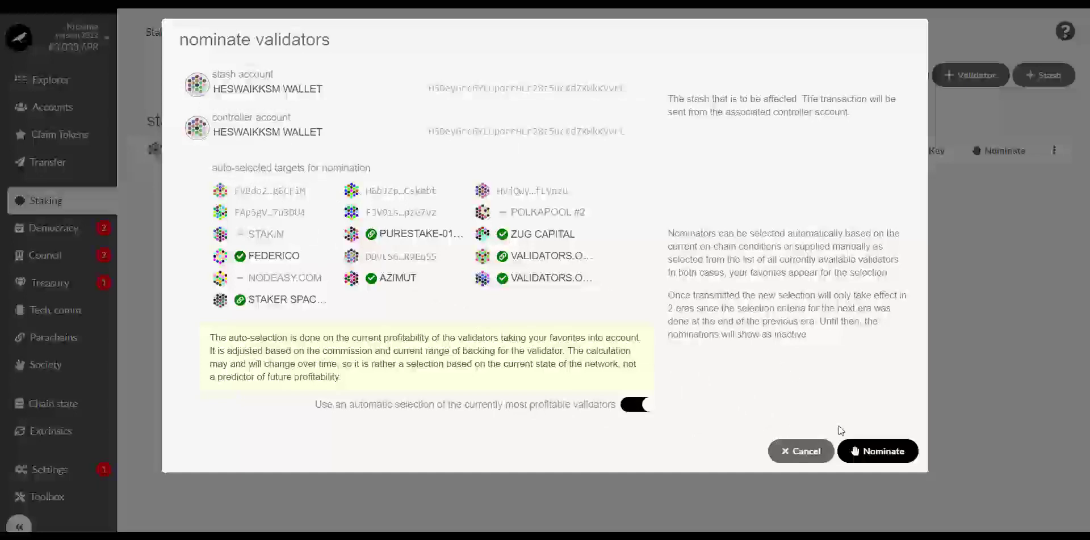
{"action": "left_click", "coordinate": [878, 451]}
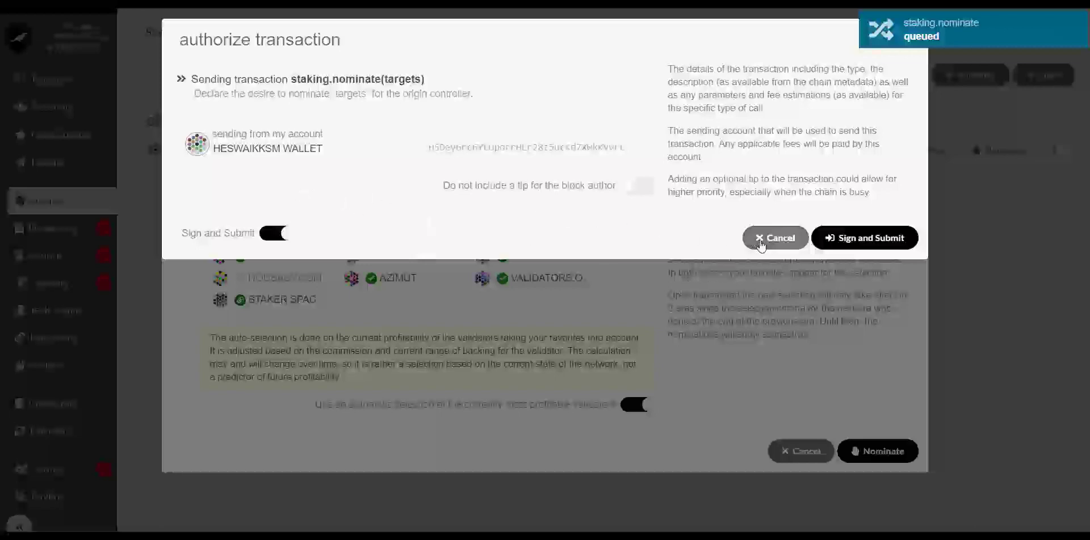
{"action": "left_click", "coordinate": [862, 240]}
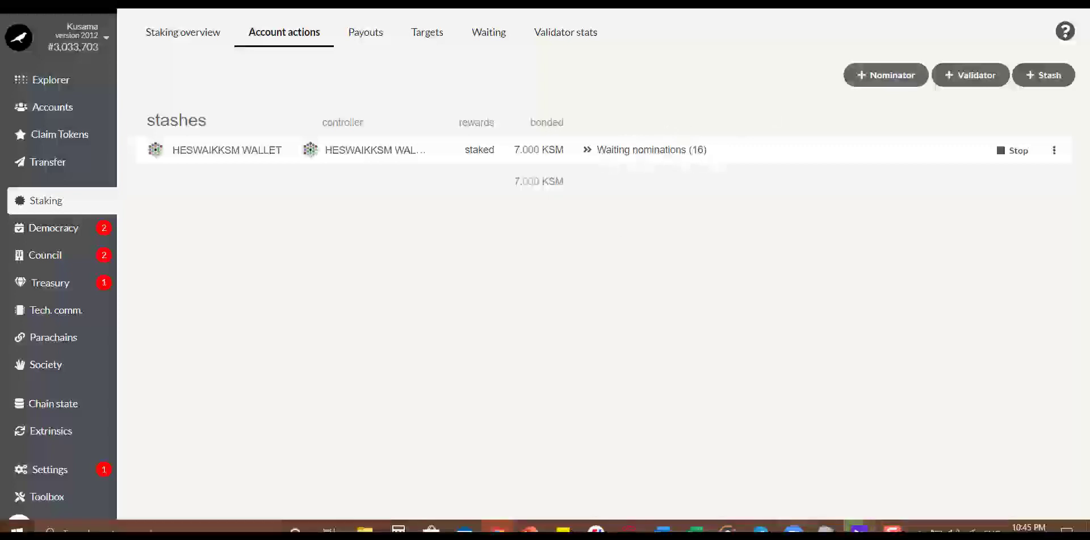
Expand the 16 waiting nominations, including ZUG CAPITAL, PURESTAKE-01, AZIMUT and STAKER SPACE.
{"action": "left_click", "coordinate": [590, 151]}
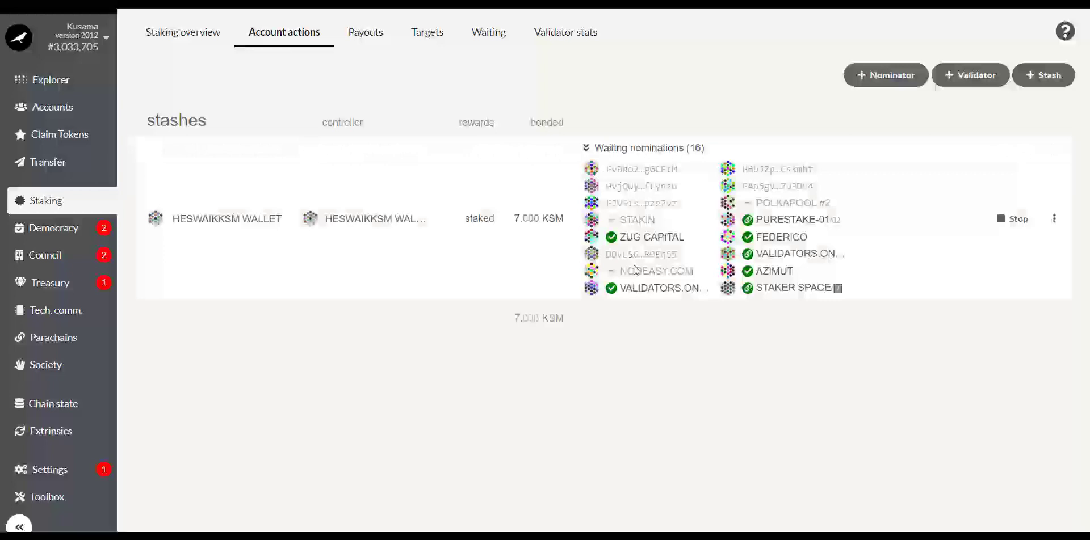